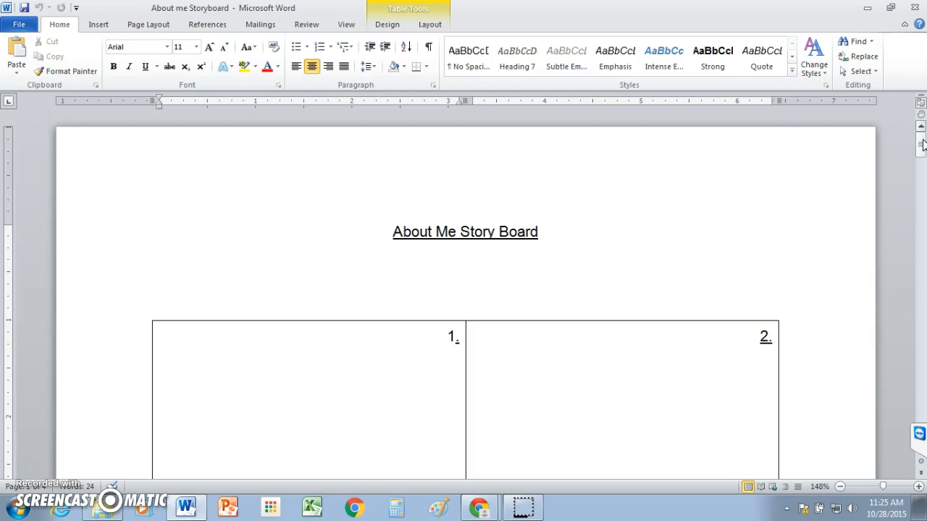
# Enter the title "About Me" in box 1 of the storyboard table
pyautogui.click(923, 144)
pyautogui.click(322, 367)
pyautogui.write('B')
pyautogui.press('BackSpace')
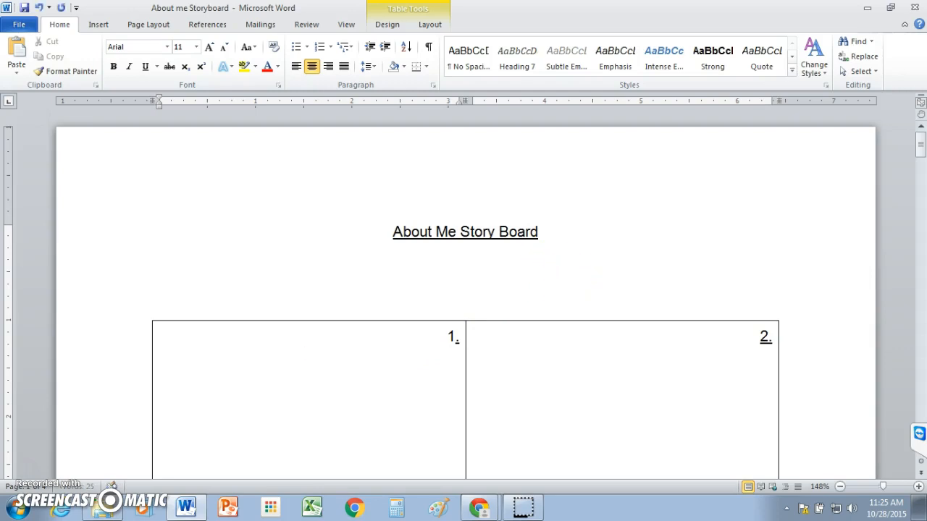
pyautogui.write('About Me')
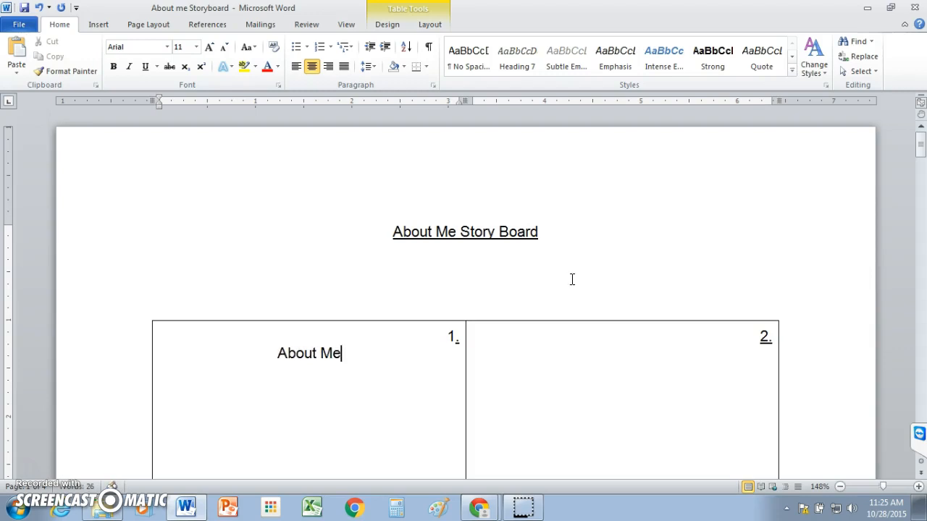
# Add a byline below the title in box 1, reading "By" followed by the author's name
pyautogui.press('Return')
pyautogui.write('by Mr. Huebner')
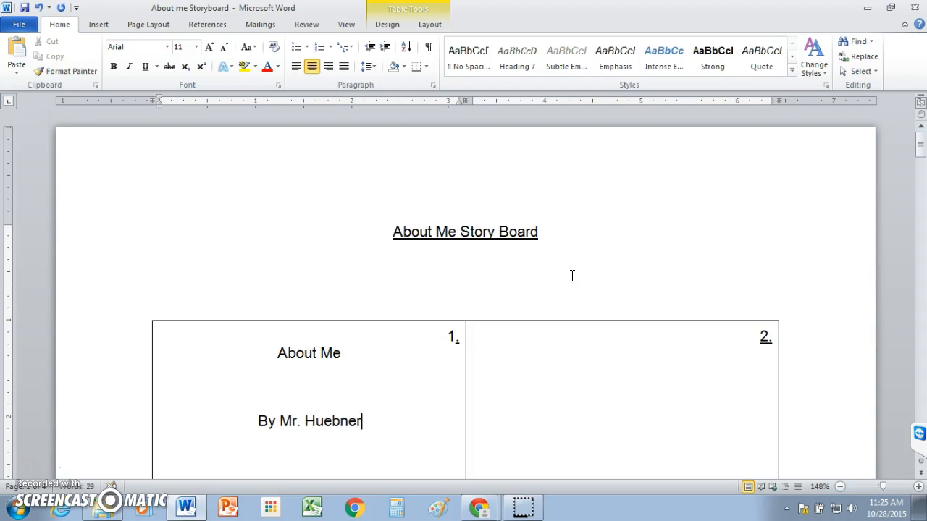
# Enter the heading "Favorites Sports" in box 2 and start a new line below it
pyautogui.moveTo(921, 150); pyautogui.dragTo(922, 157)
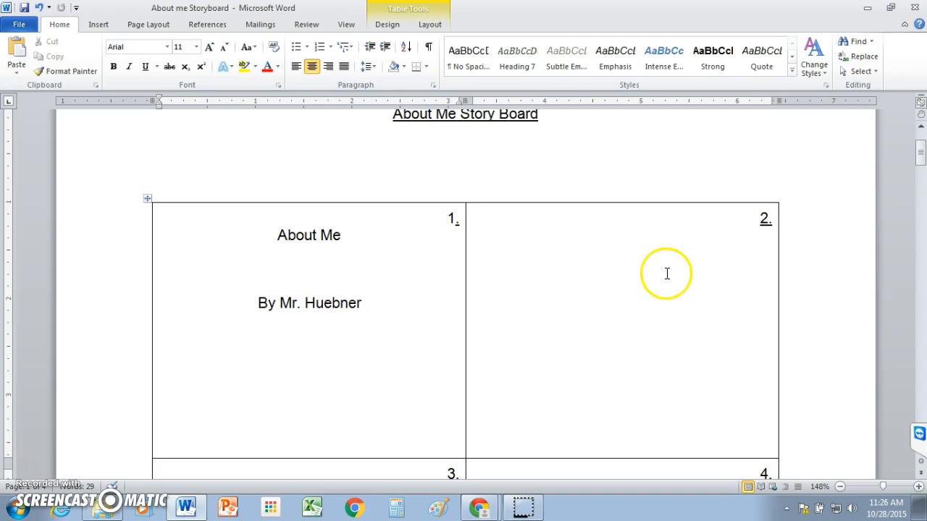
pyautogui.click(600, 263)
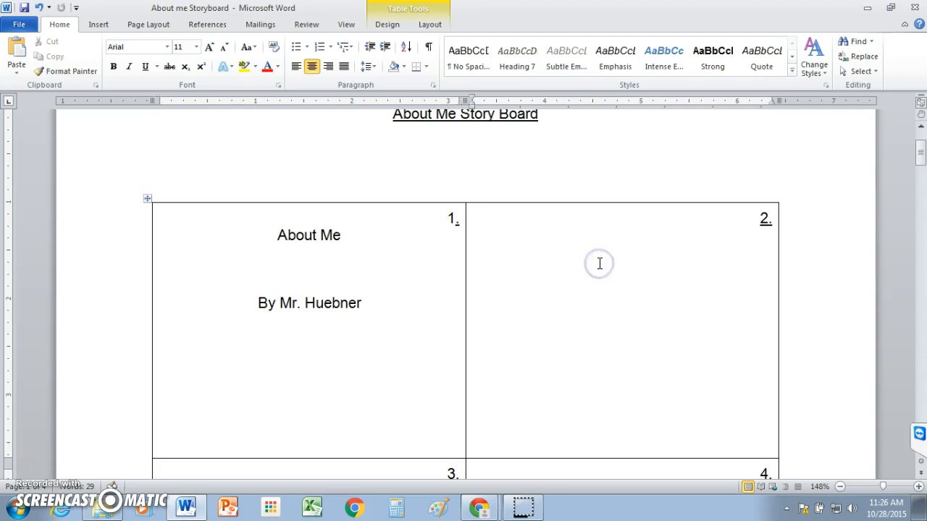
pyautogui.write('Fav')
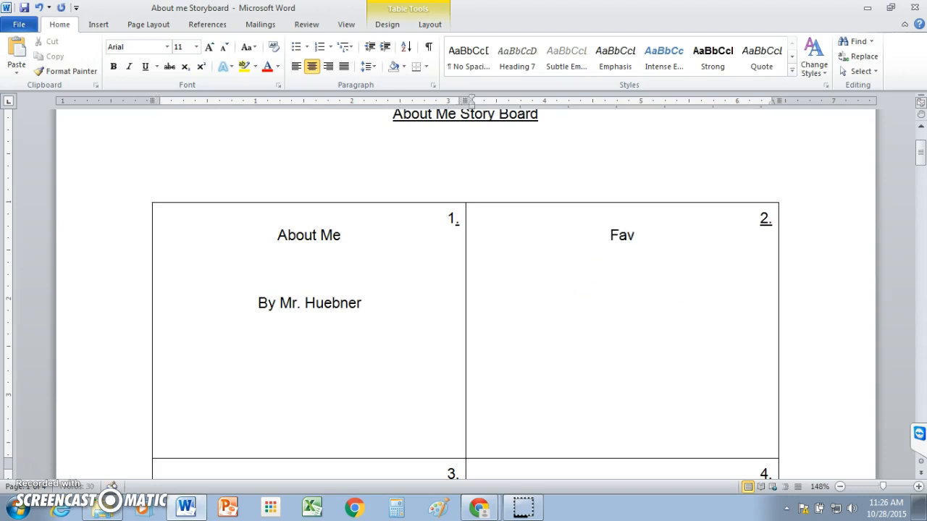
pyautogui.write('orites')
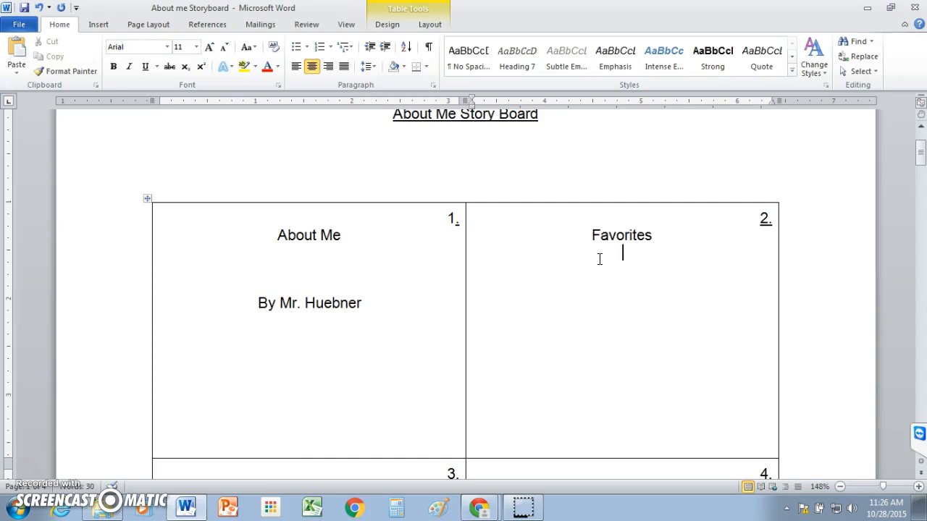
pyautogui.click(639, 267)
pyautogui.write('Sports')
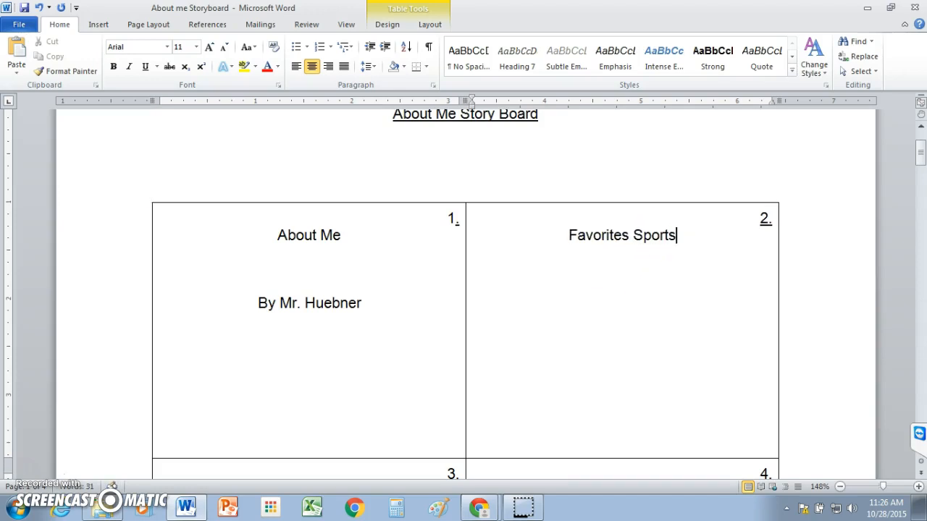
pyautogui.press('Return')
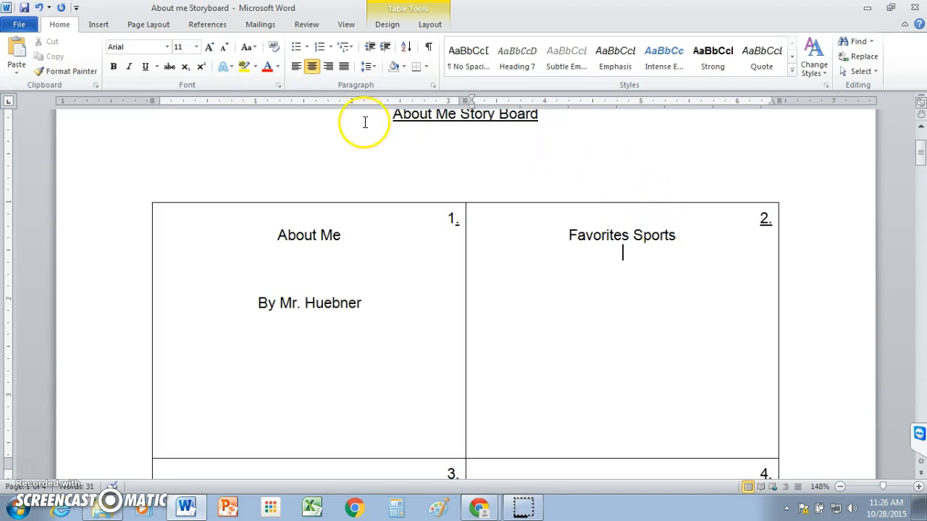
# Start a left-aligned bulleted list under the box 2 heading with "Basketball" as its first item
pyautogui.click(296, 47)
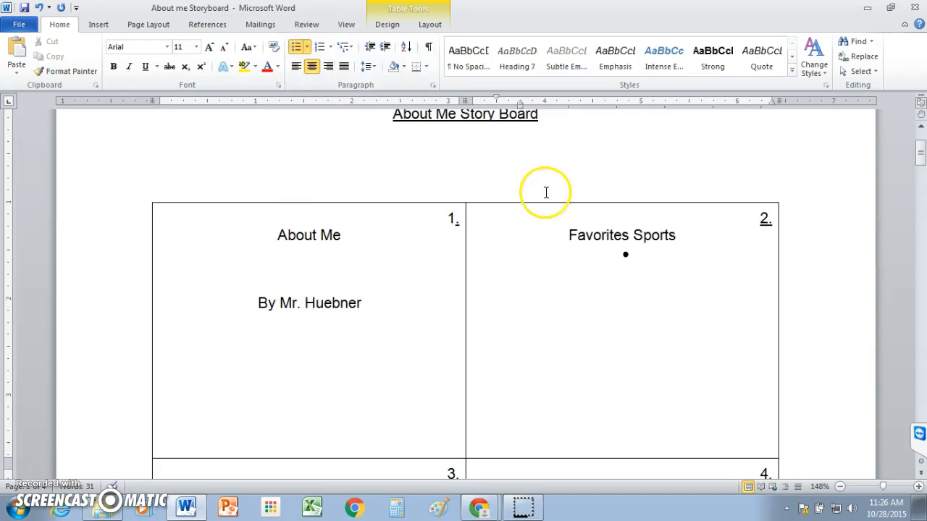
pyautogui.click(296, 66)
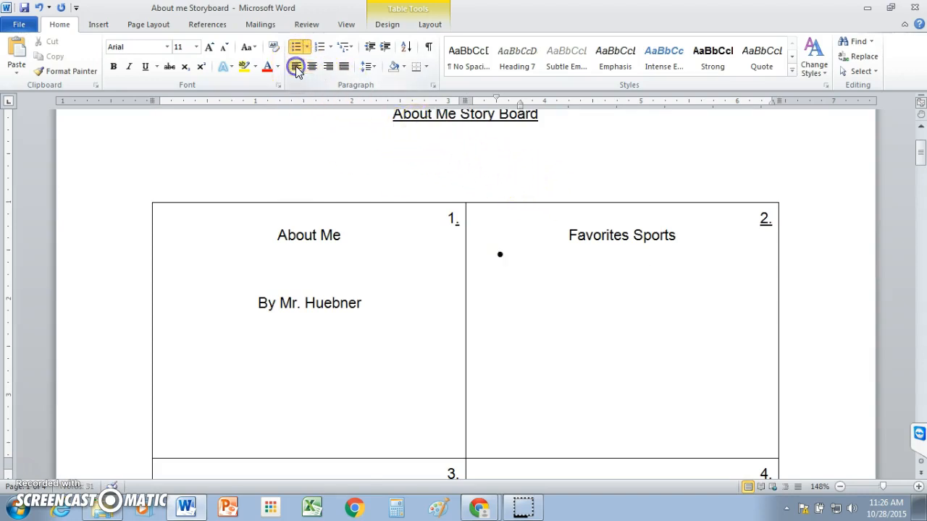
pyautogui.write('Basketb')
pyautogui.press('Return')
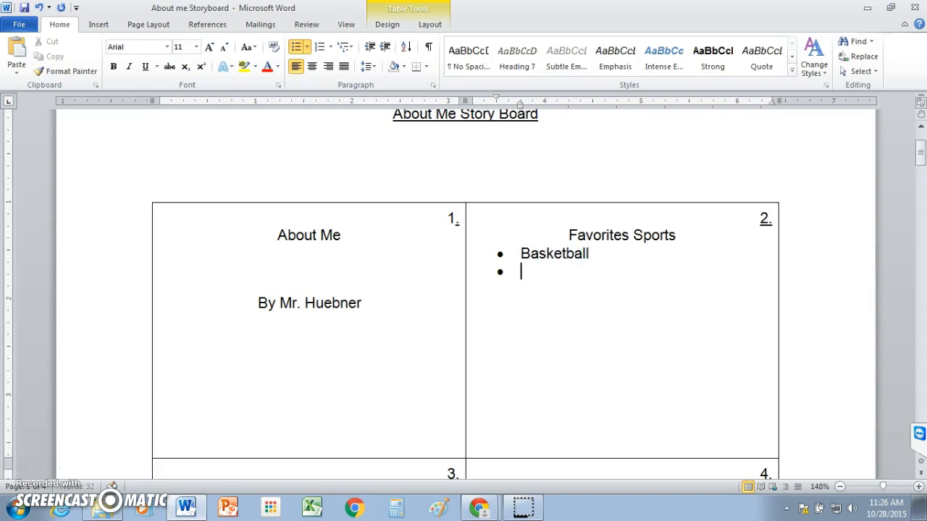
# Add the bullets "Football", "Golf" and "Fishing" in box 2, and insert a blank line between the heading and the list
pyautogui.write('Football')
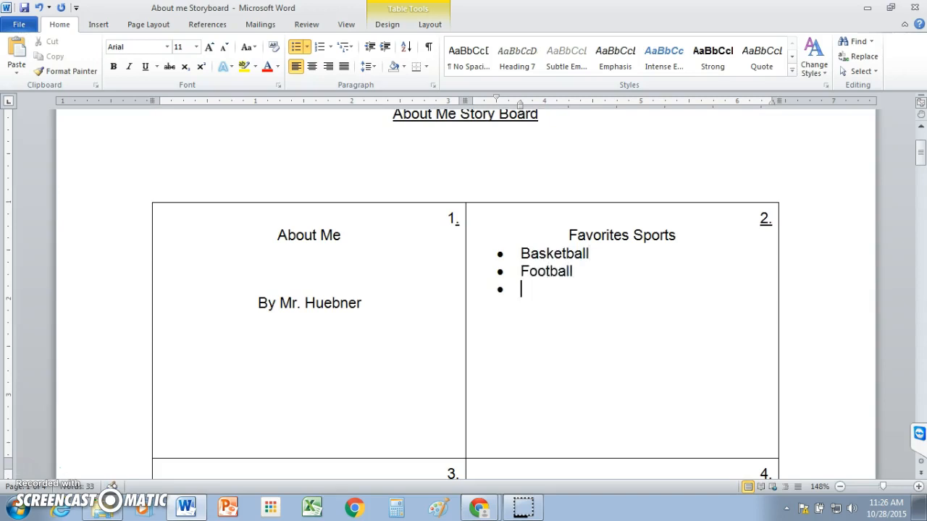
pyautogui.write('Golf')
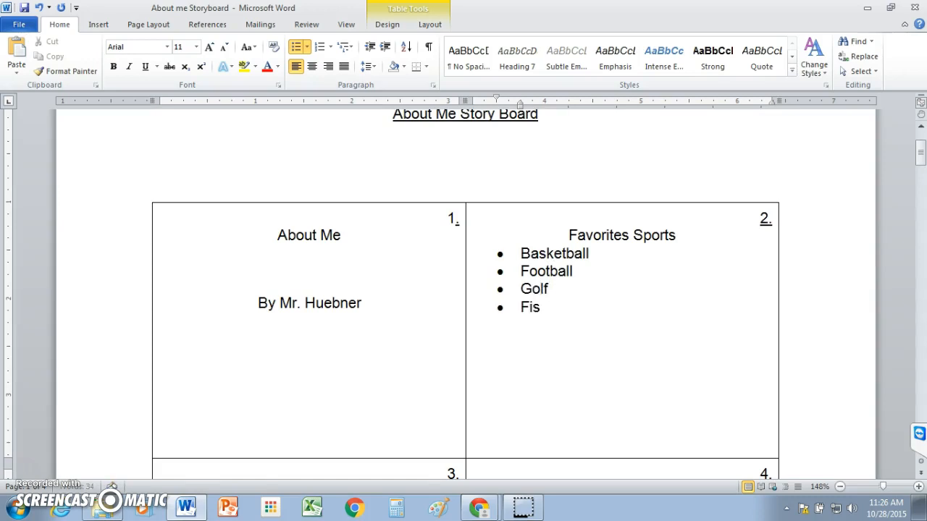
pyautogui.write('ng')
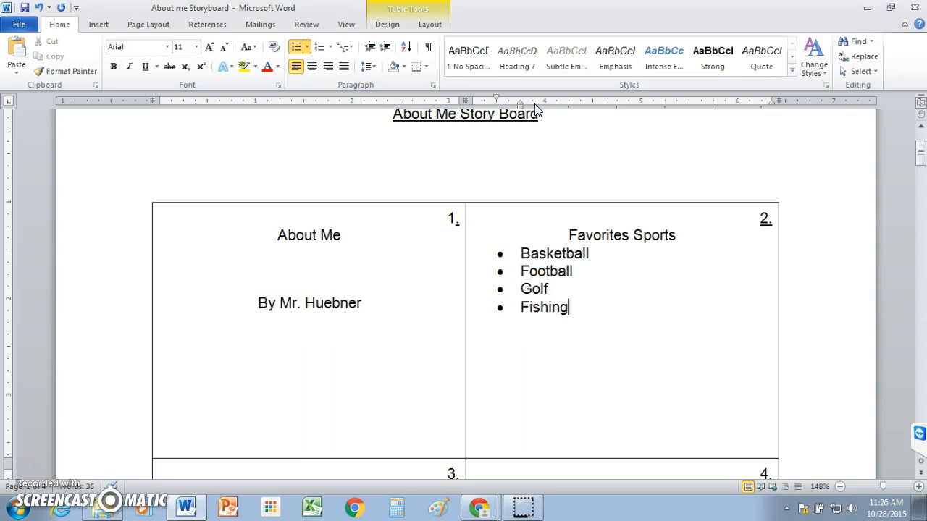
pyautogui.click(684, 237)
pyautogui.press('Return')
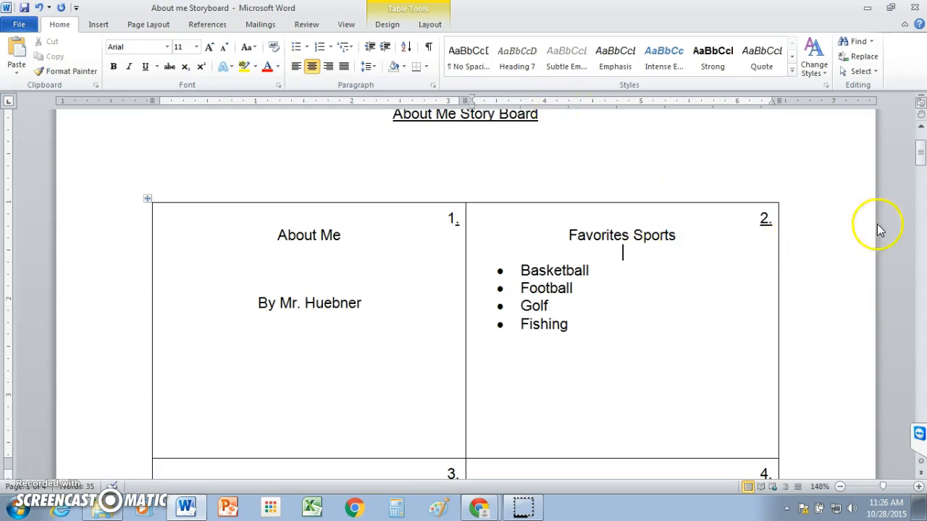
# Enter the heading "Family Members" in box 3 and start a new line below it
pyautogui.moveTo(920, 155); pyautogui.dragTo(921, 181)
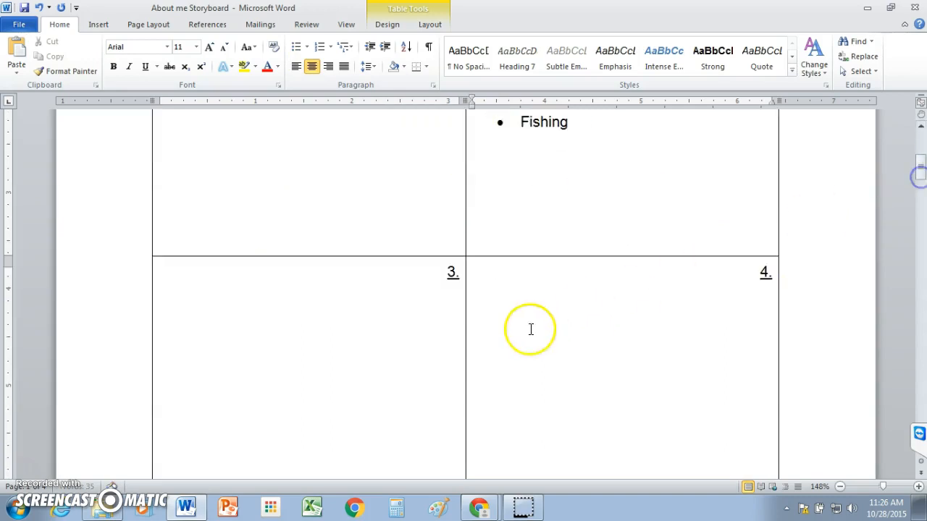
pyautogui.click(372, 318)
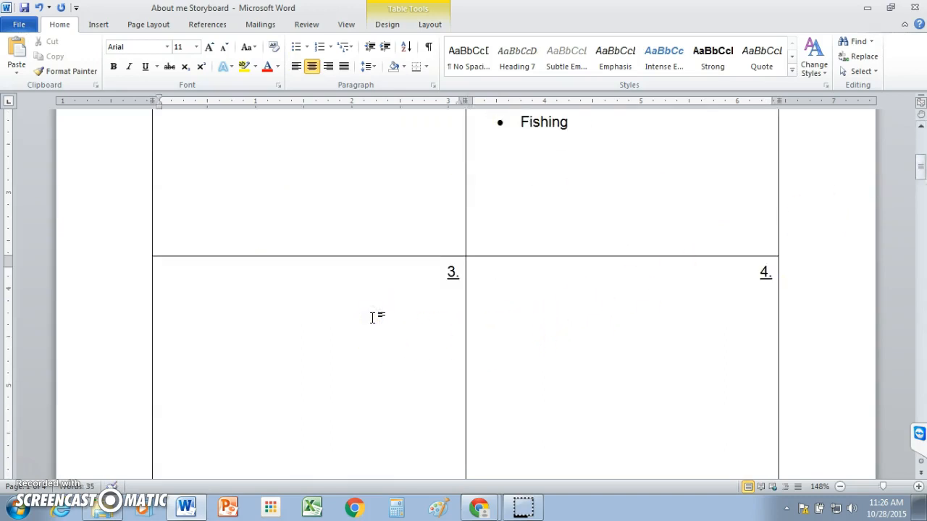
pyautogui.write('Family')
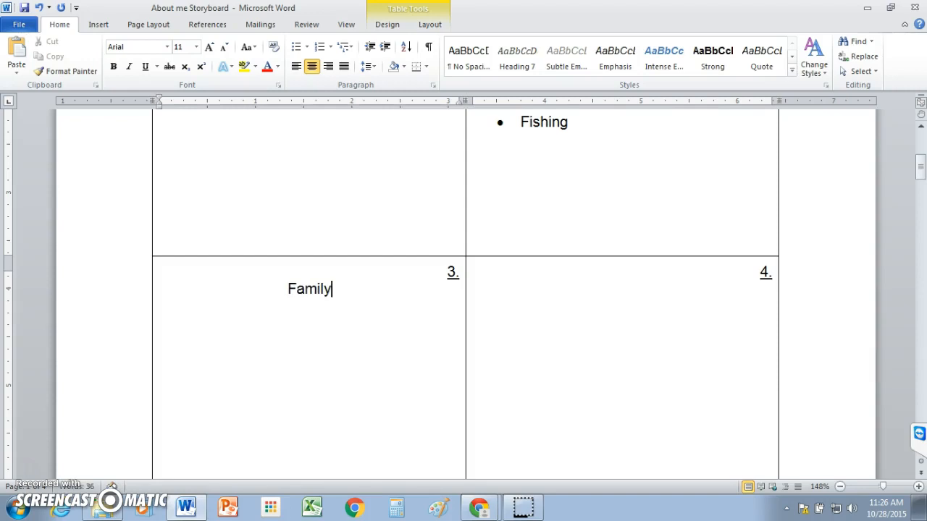
pyautogui.write(' Members')
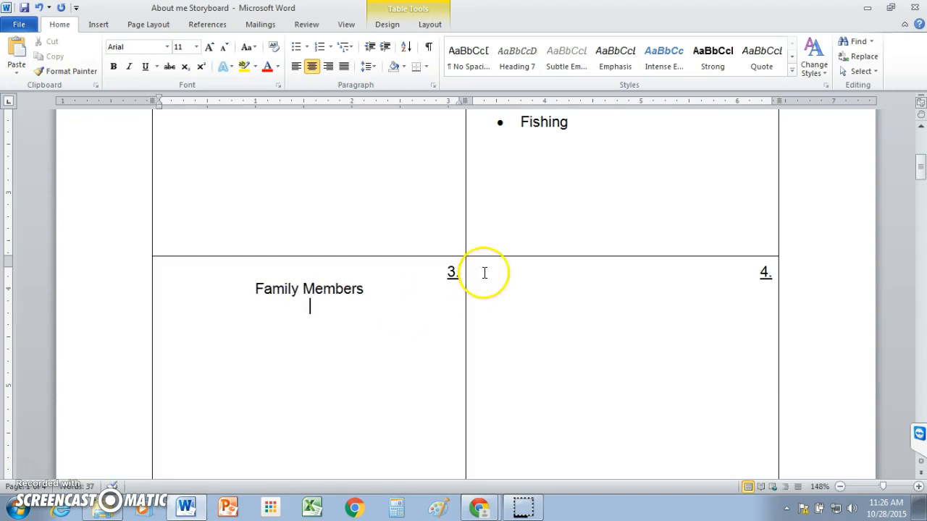
pyautogui.press('Return')
# Start a left-aligned bulleted list in box 3 with the item "Wife", a dash and the wife's full name
pyautogui.click(296, 68)
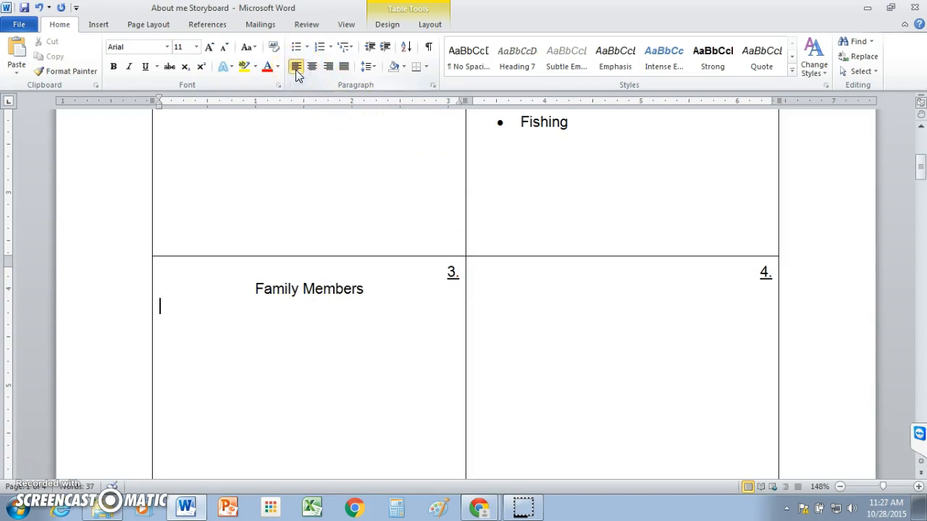
pyautogui.click(298, 48)
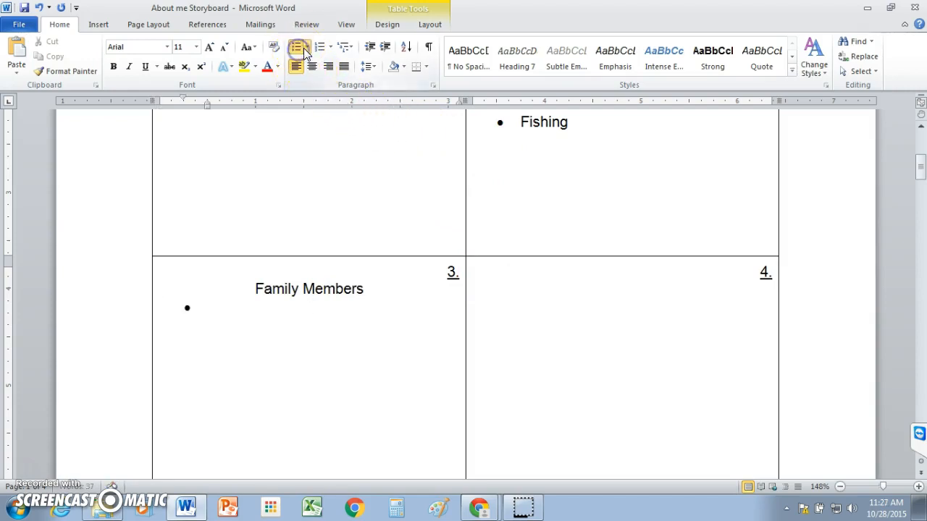
pyautogui.write('Wife')
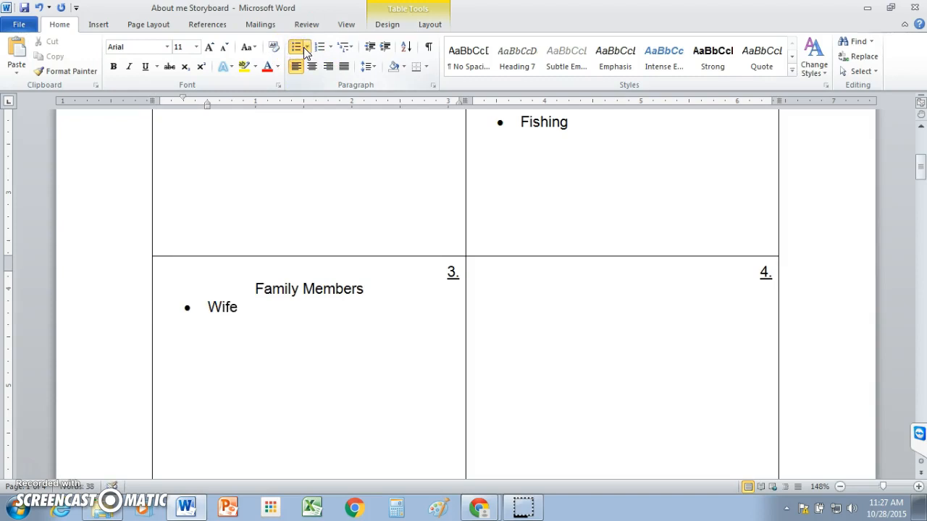
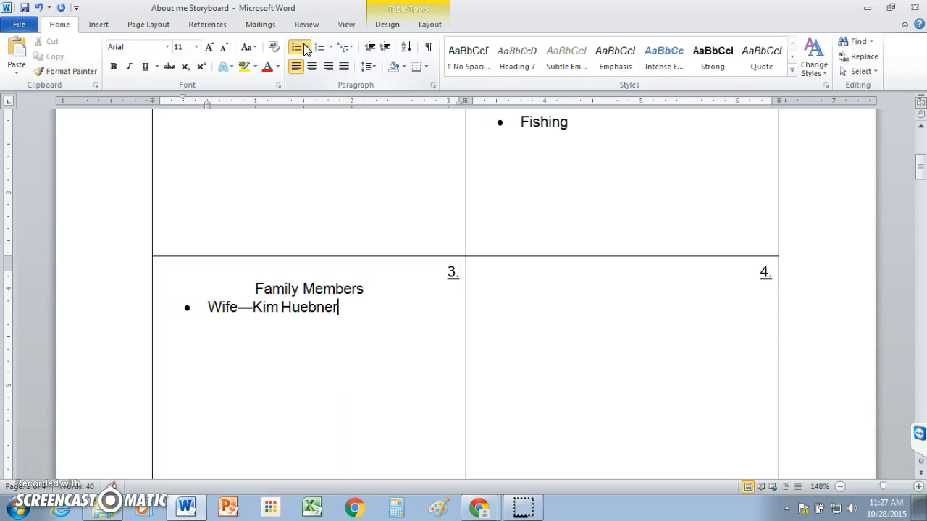
pyautogui.write('h')
# Add the bullets "Children" and "Grandchildren" to the family members list in box 3
pyautogui.press('BackSpace')
pyautogui.write('Child')
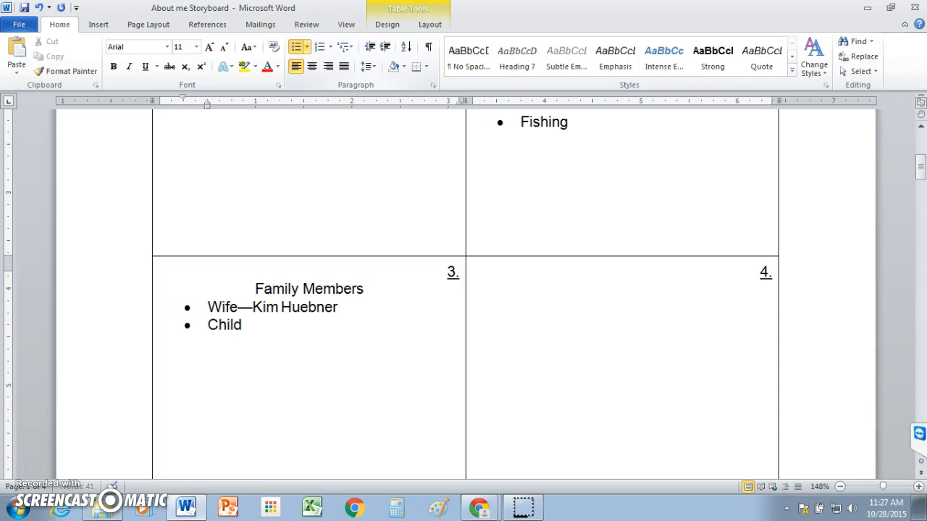
pyautogui.write('ren')
pyautogui.press('Return')
pyautogui.write('Grand')
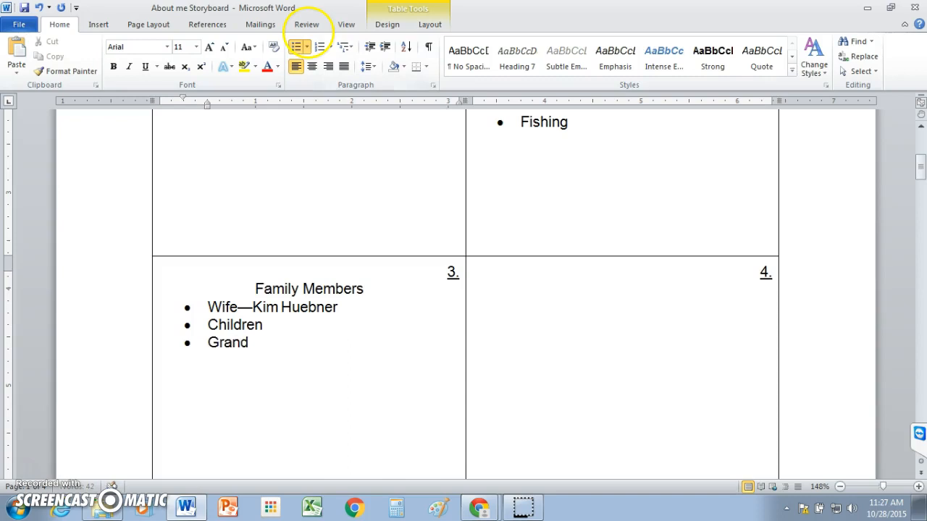
pyautogui.write('children')
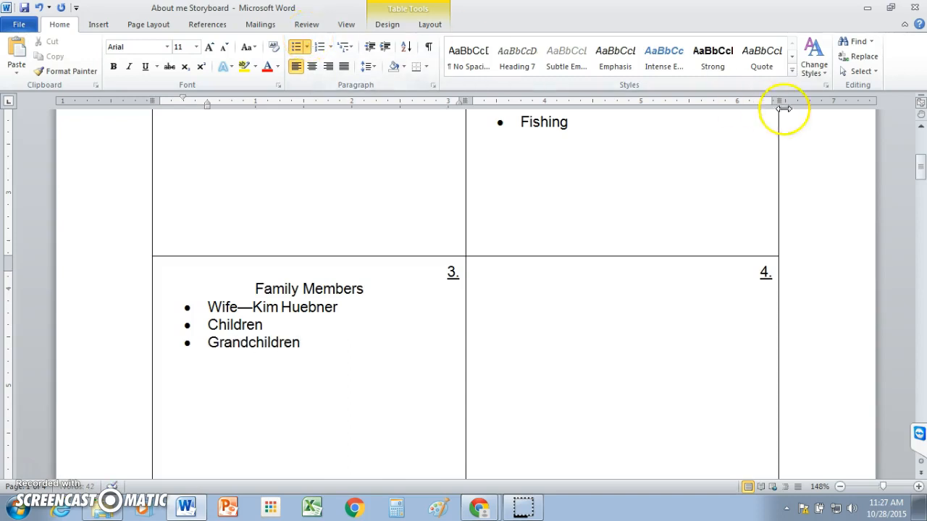
# Enter the heading "Places I would like to visit" in box 4 and start a new line below it
pyautogui.click(696, 303)
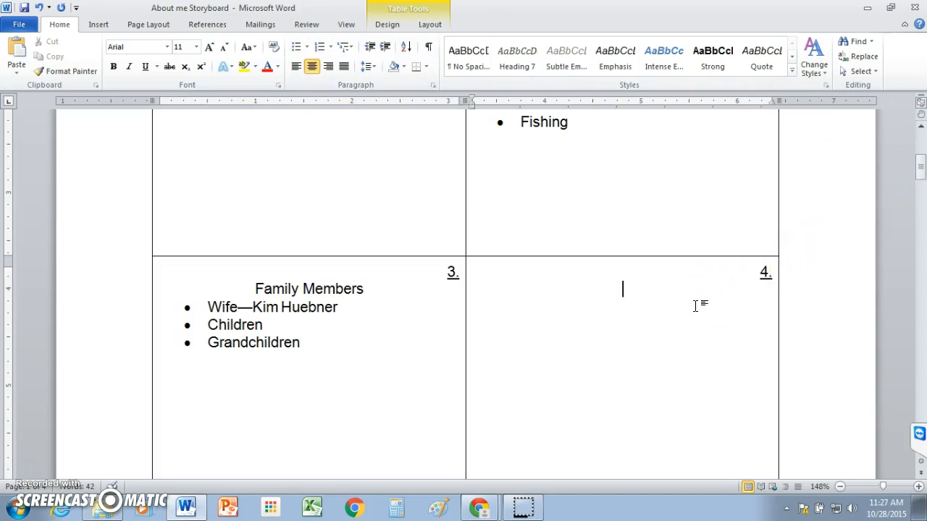
pyautogui.write('Places I w')
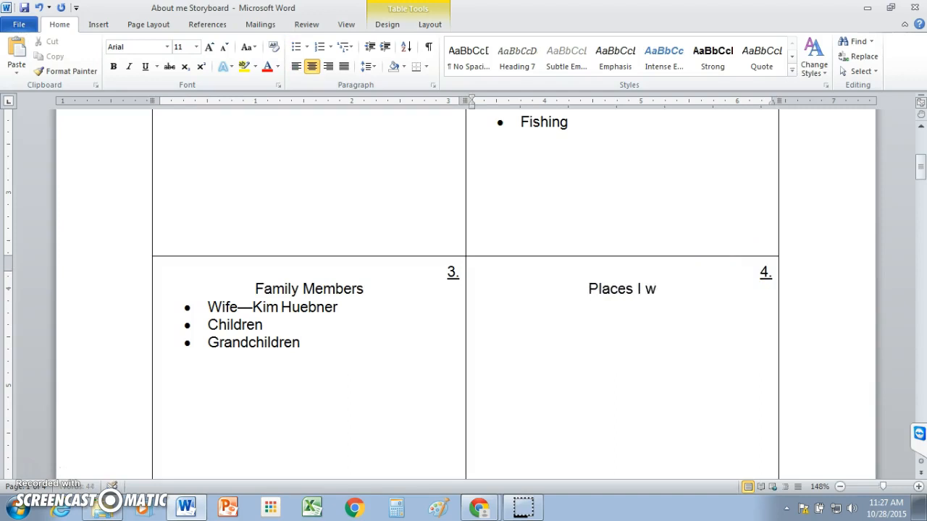
pyautogui.write('ould like')
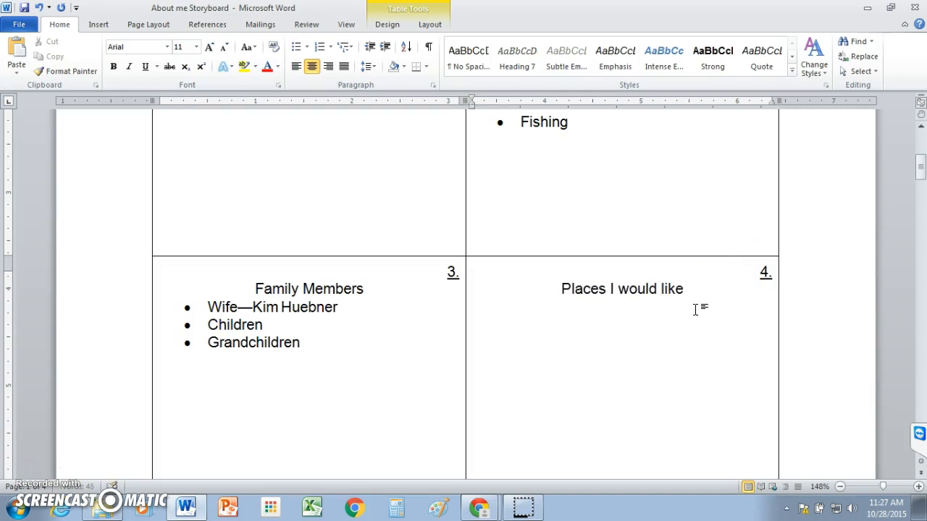
pyautogui.write(' to vi')
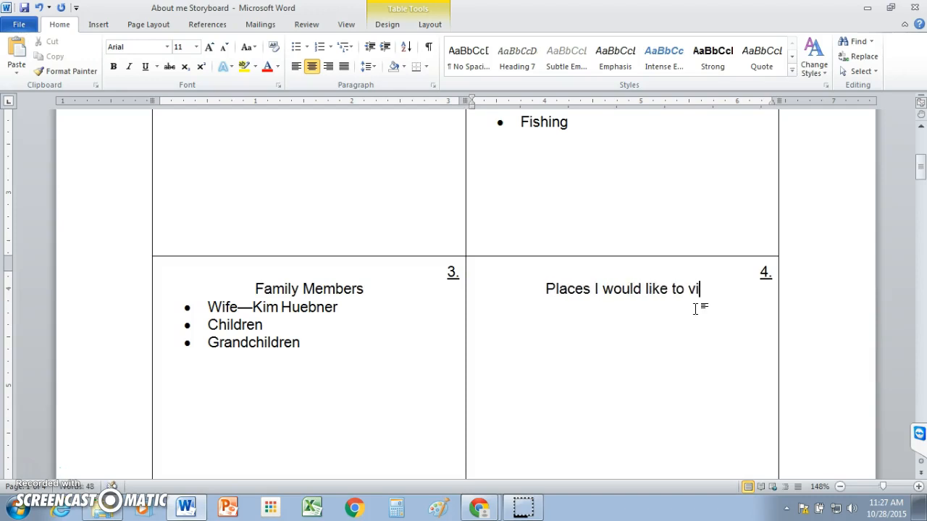
pyautogui.write('sit')
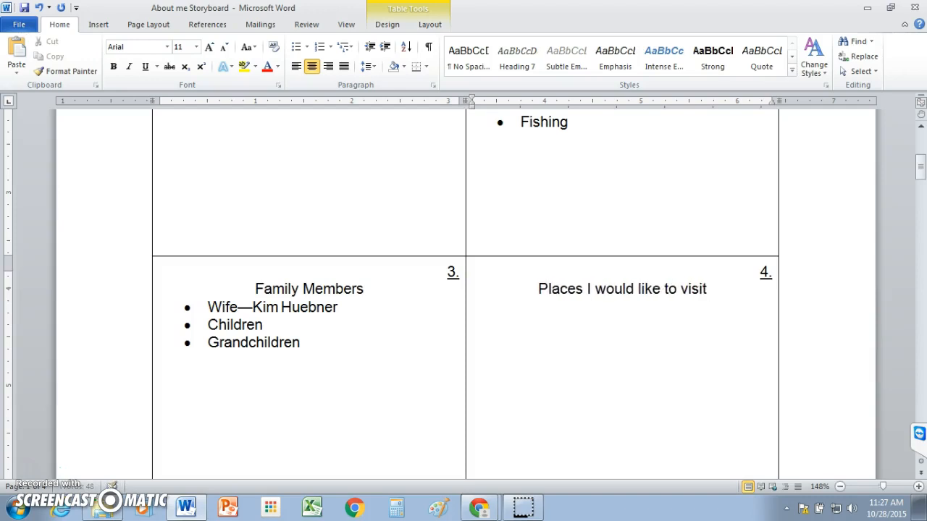
pyautogui.press('Return')
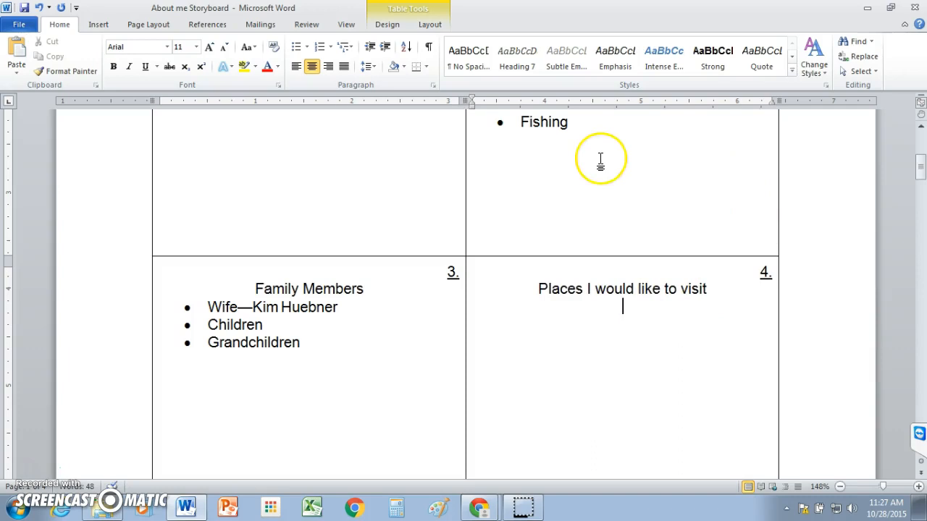
# Start a left-aligned bulleted list under the box 4 heading with the item "Hawaii"
pyautogui.click(297, 66)
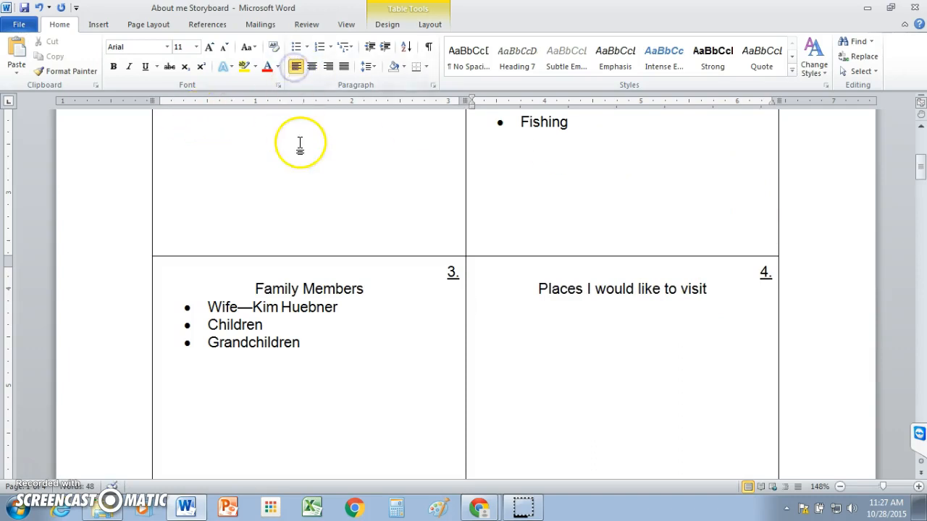
pyautogui.click(297, 48)
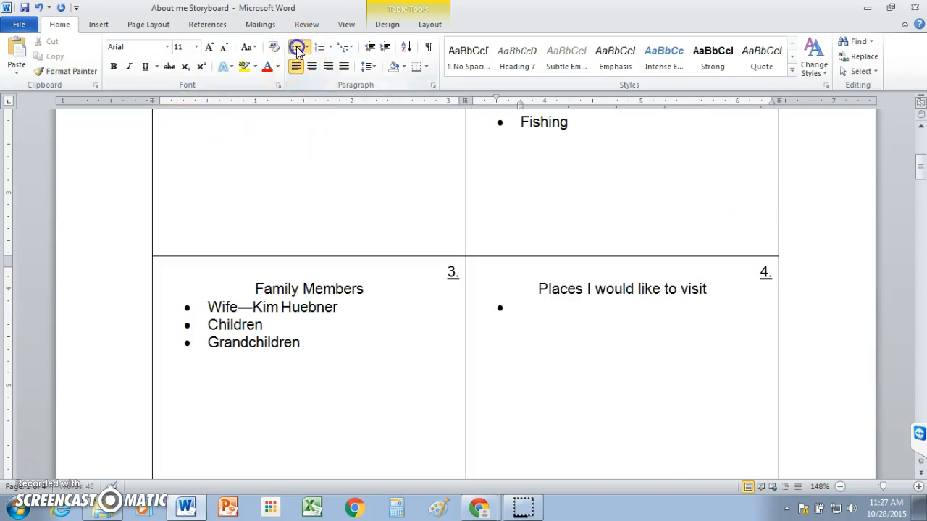
pyautogui.write('Haw')
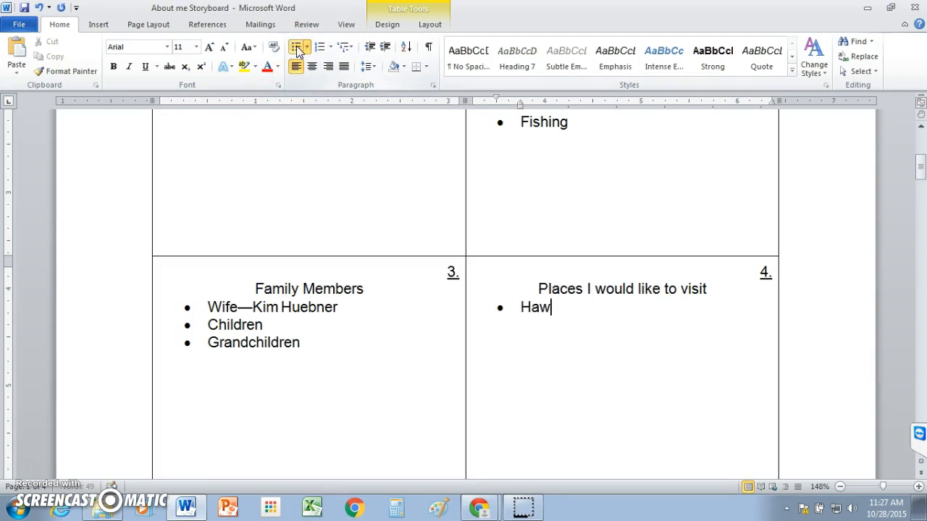
pyautogui.write('aii')
pyautogui.press('Return')
# Add the bullets "Australia" and "California" to the list of places in box 4
pyautogui.write('Austr')
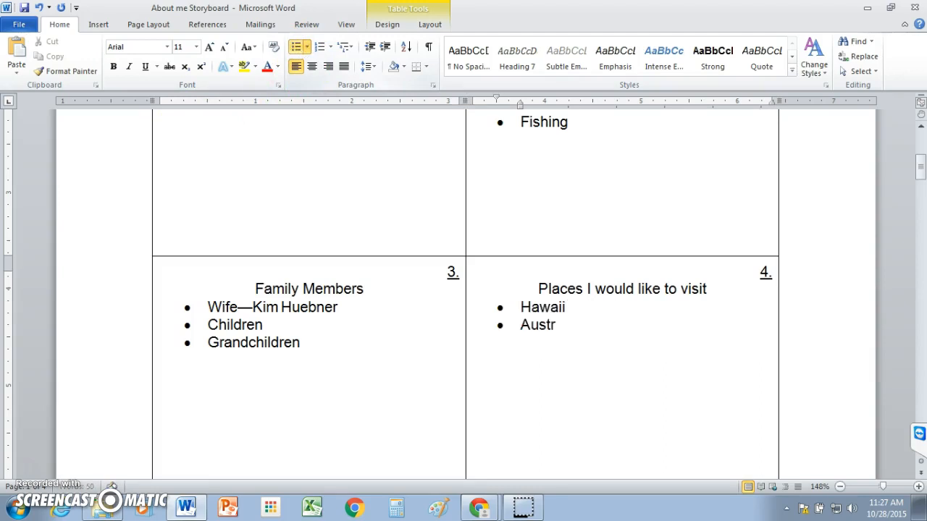
pyautogui.write('alia')
pyautogui.press('Return')
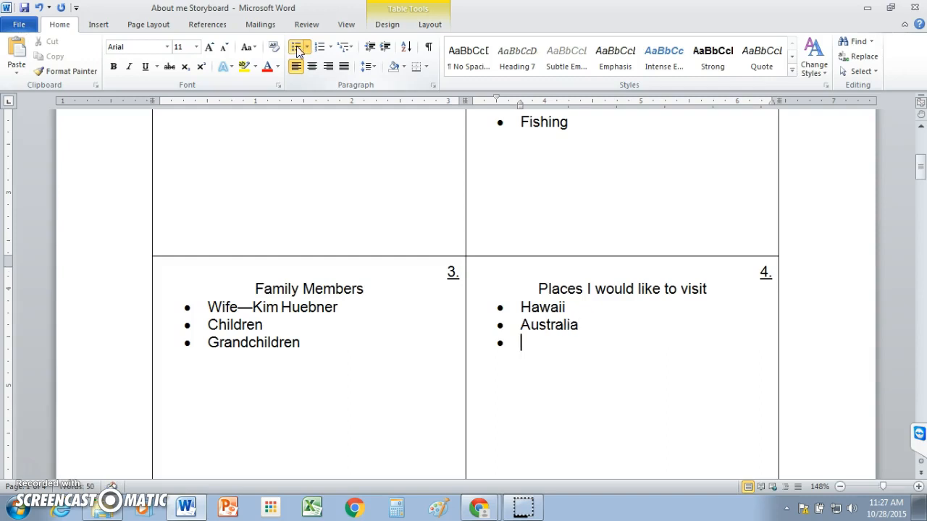
pyautogui.write('California')
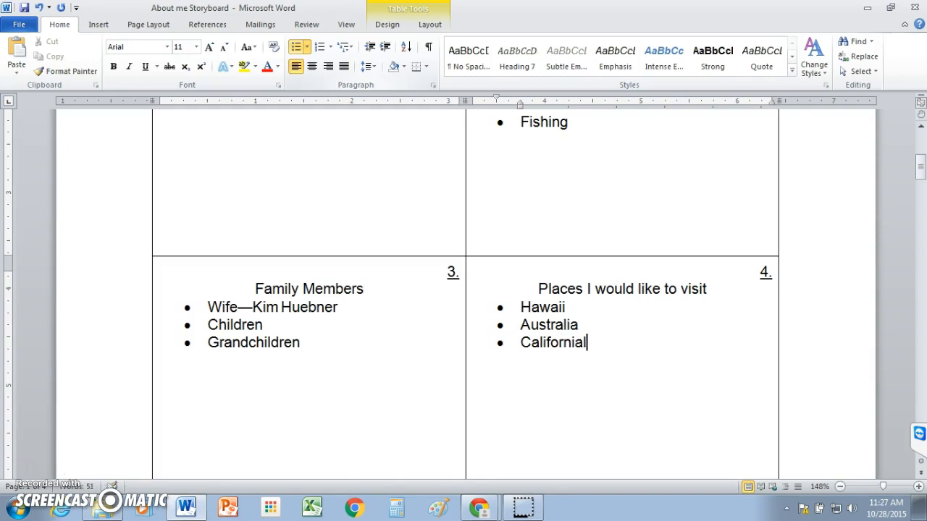
pyautogui.press('BackSpace')
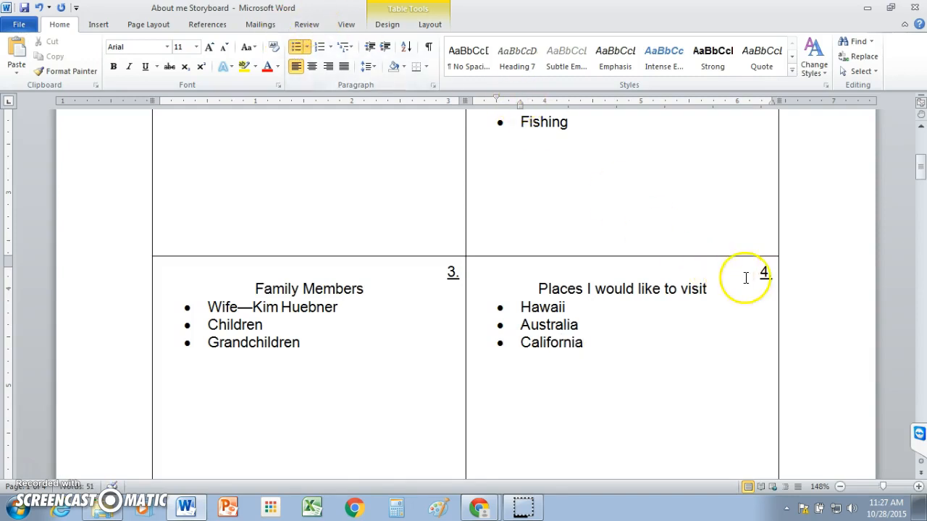
# Insert a blank line between the heading and the bulleted list in box 4 and in box 3
pyautogui.click(718, 289)
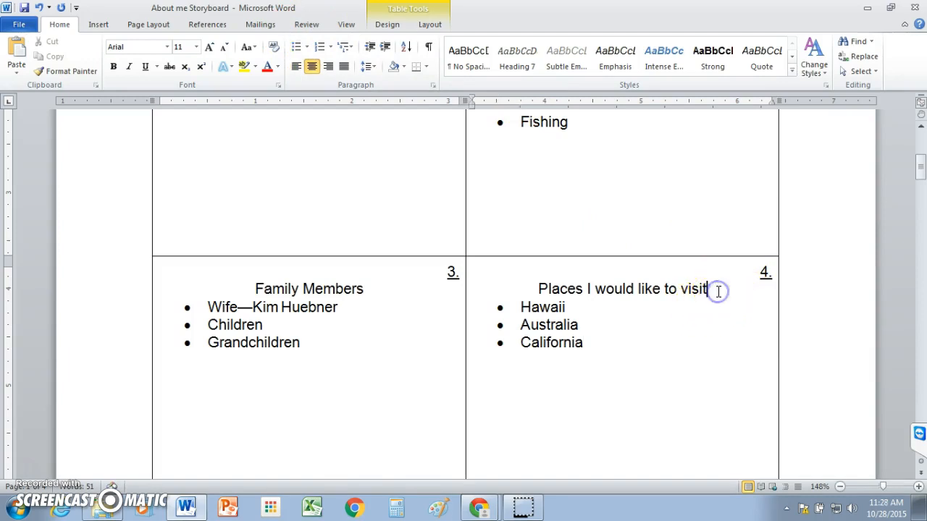
pyautogui.press('Return')
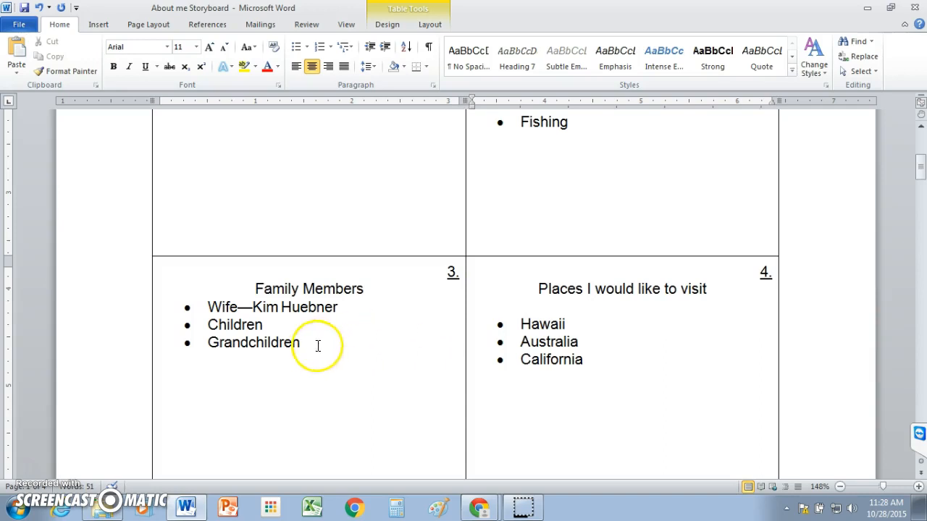
pyautogui.click(367, 289)
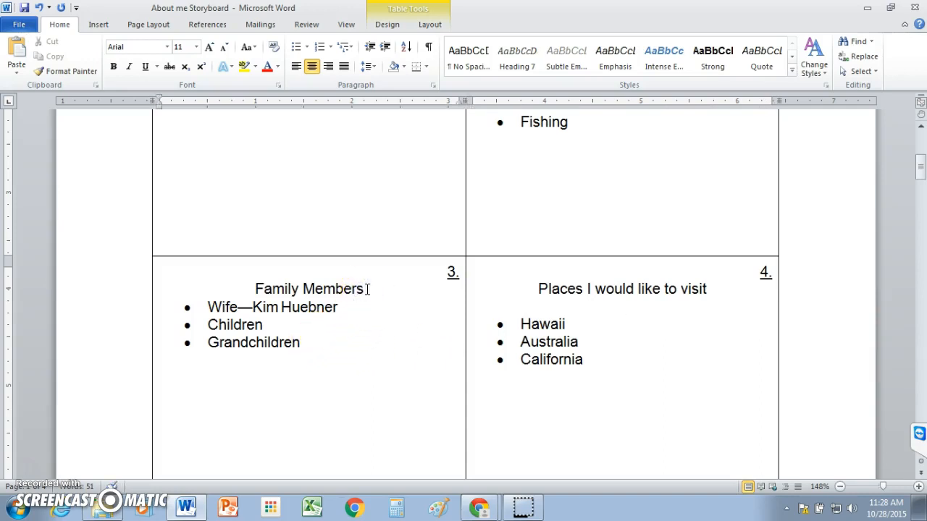
pyautogui.press('Return')
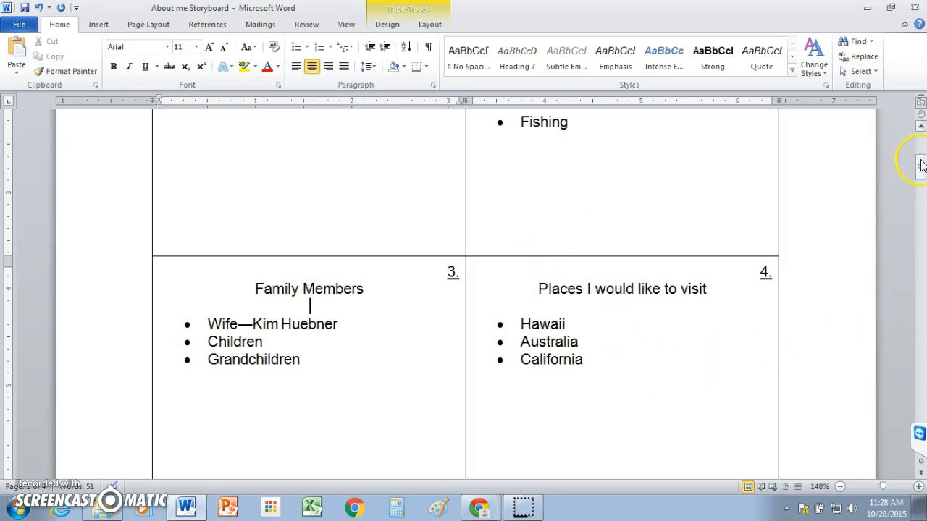
# Review the whole storyboard, from the filled-in boxes through the remaining numbered boxes and back to the document title
pyautogui.moveTo(919, 166); pyautogui.dragTo(918, 150)
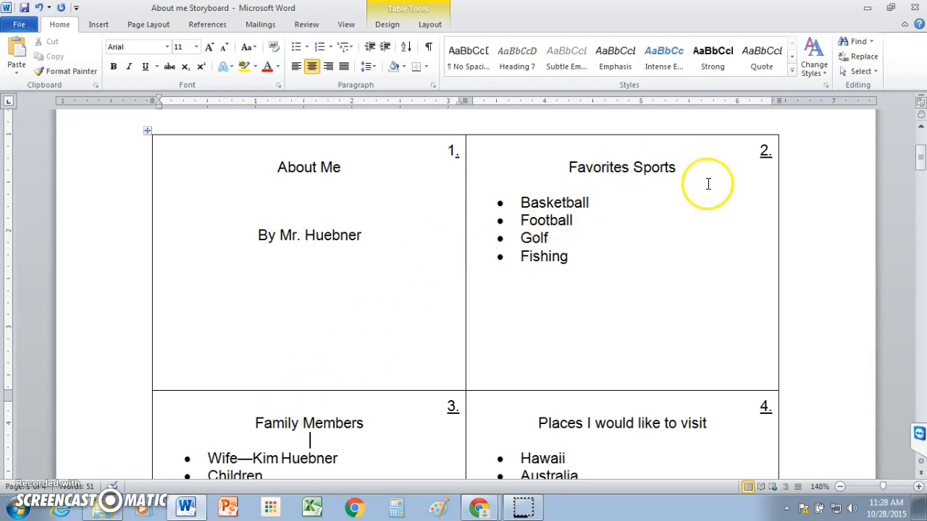
pyautogui.moveTo(919, 156); pyautogui.dragTo(922, 177)
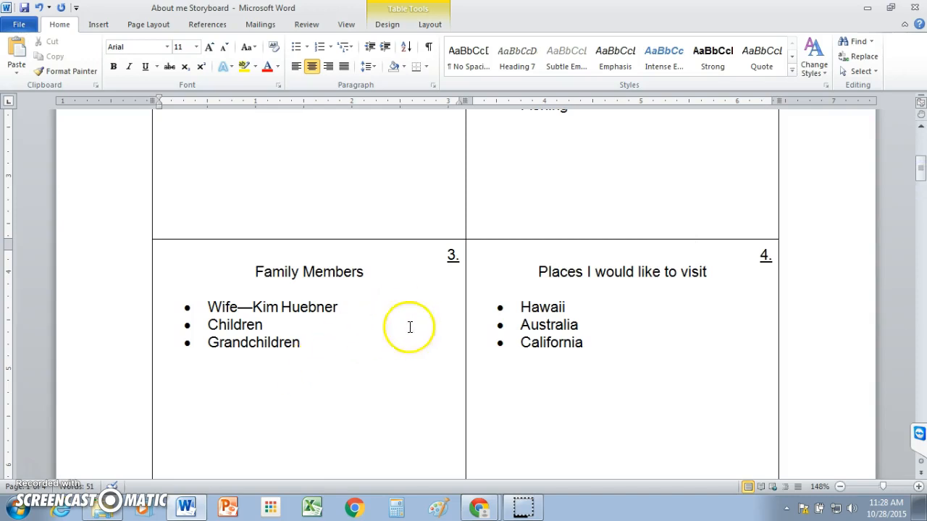
pyautogui.moveTo(922, 161); pyautogui.dragTo(922, 176)
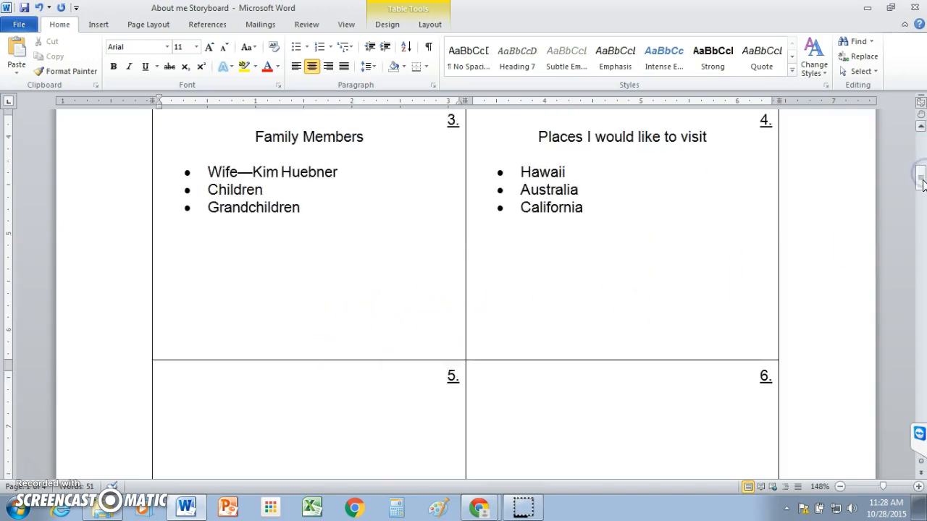
pyautogui.moveTo(922, 184); pyautogui.dragTo(920, 371)
pyautogui.moveTo(920, 377); pyautogui.dragTo(918, 134)
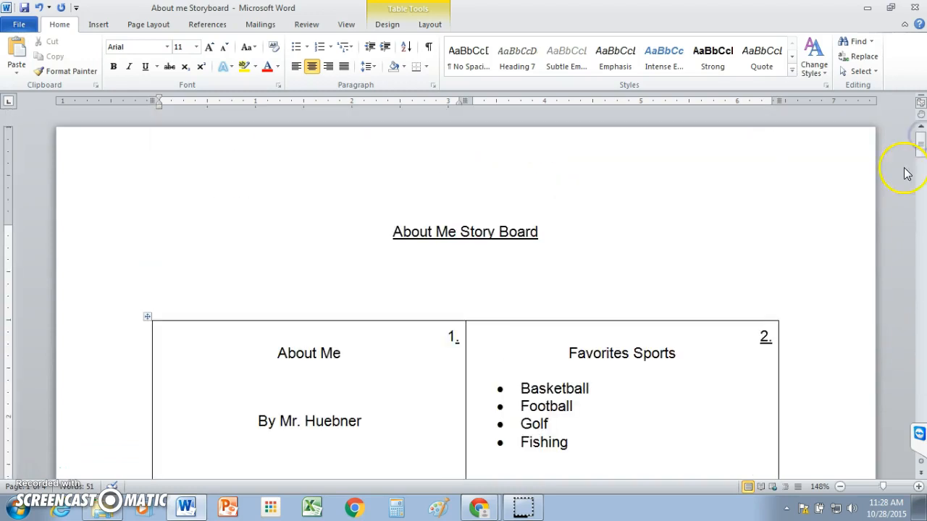
pyautogui.moveTo(919, 142)
pyautogui.mouseDown()
pyautogui.moveTo(920, 270)
pyautogui.moveTo(923, 145)
pyautogui.mouseUp()
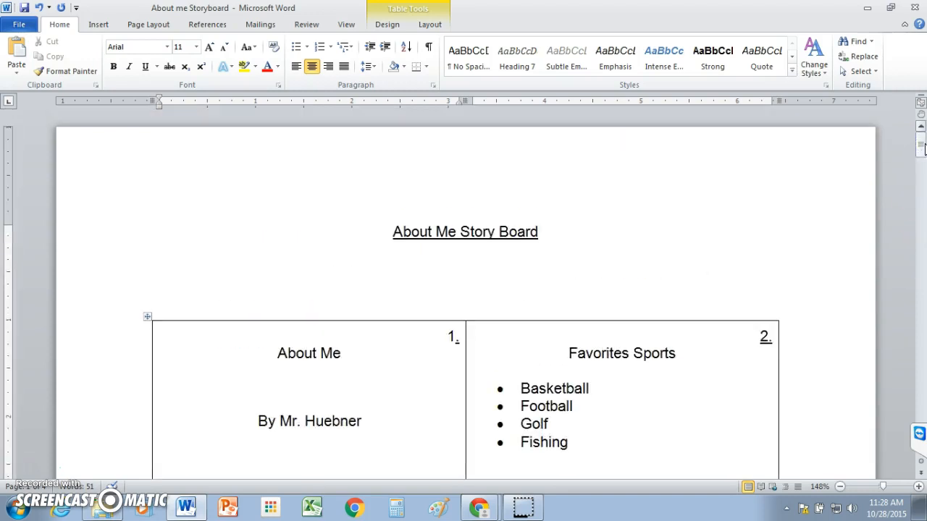